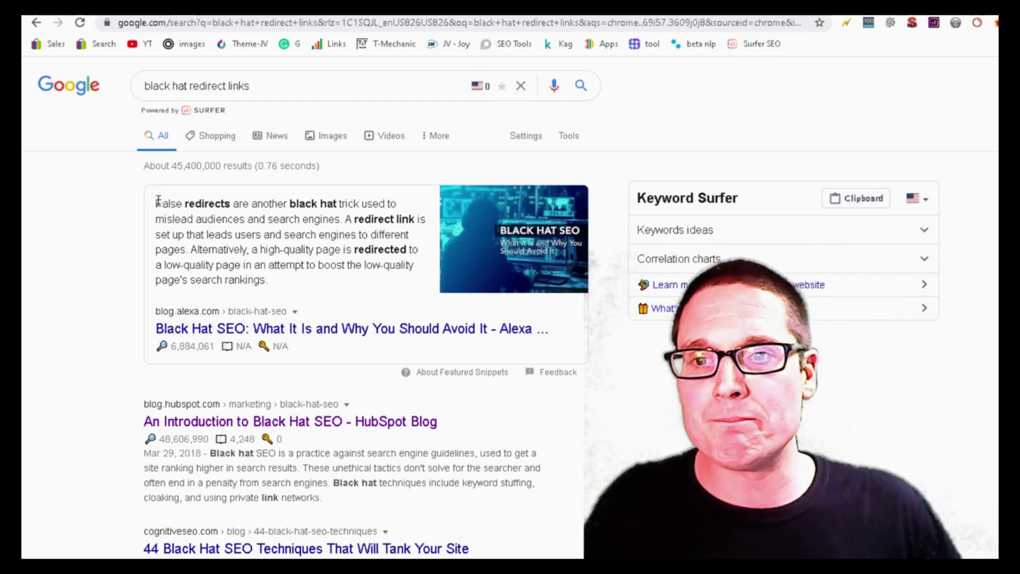
- Highlight the featured snippet that explains false redirects, and clear the selection
{"action": "left_click_drag", "start_coordinate": [155, 204], "coordinate": [388, 291]}
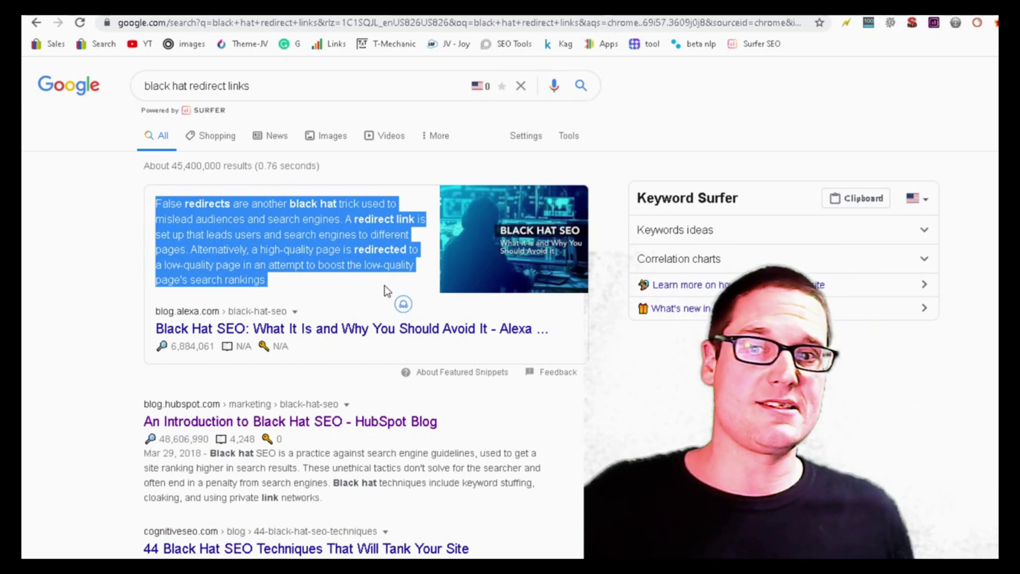
{"action": "left_click", "coordinate": [376, 245]}
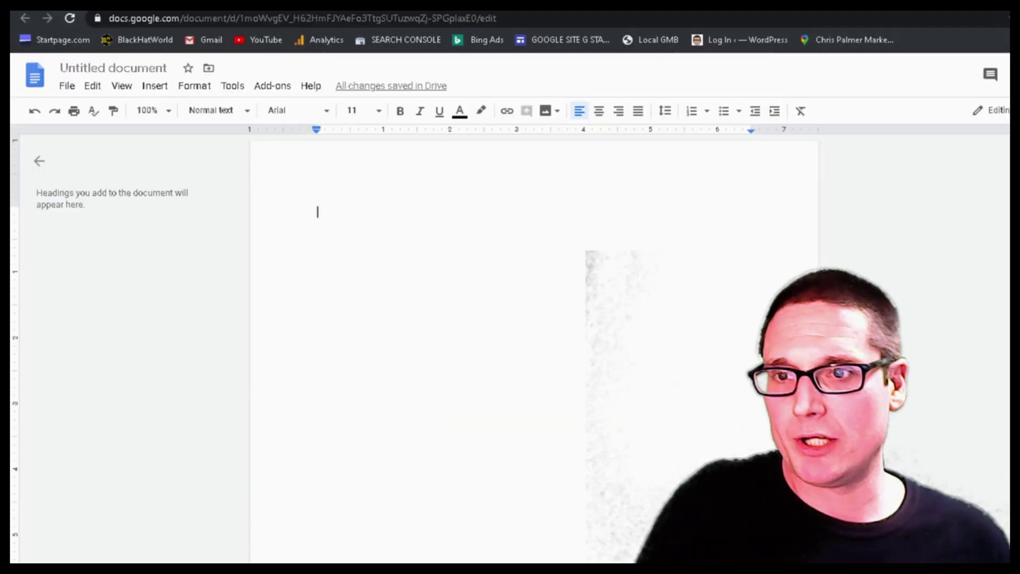
{"action": "key", "text": "ctrl+shift+n"}
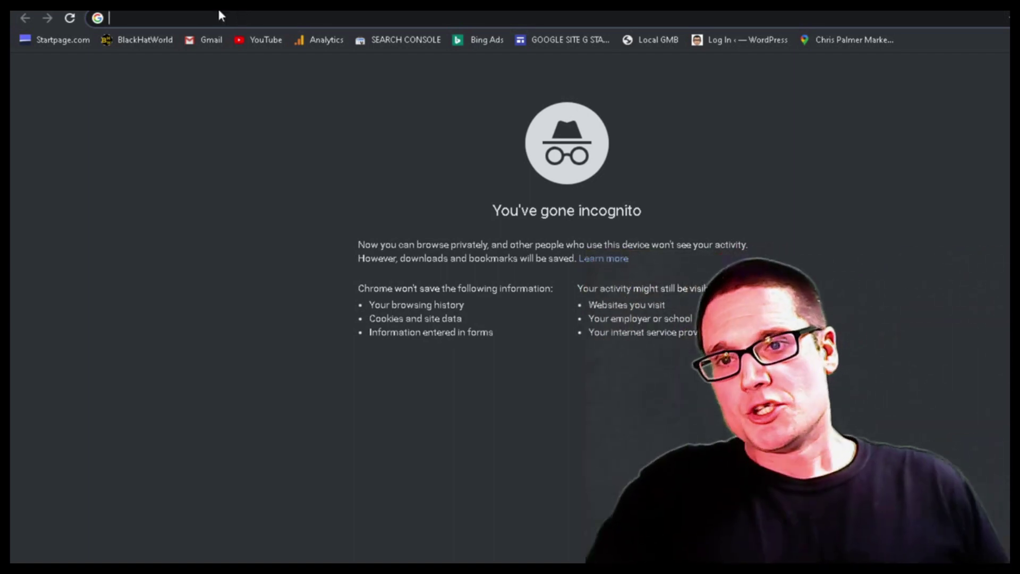
{"action": "right_click", "coordinate": [191, 16]}
{"action": "left_click", "coordinate": [234, 110]}
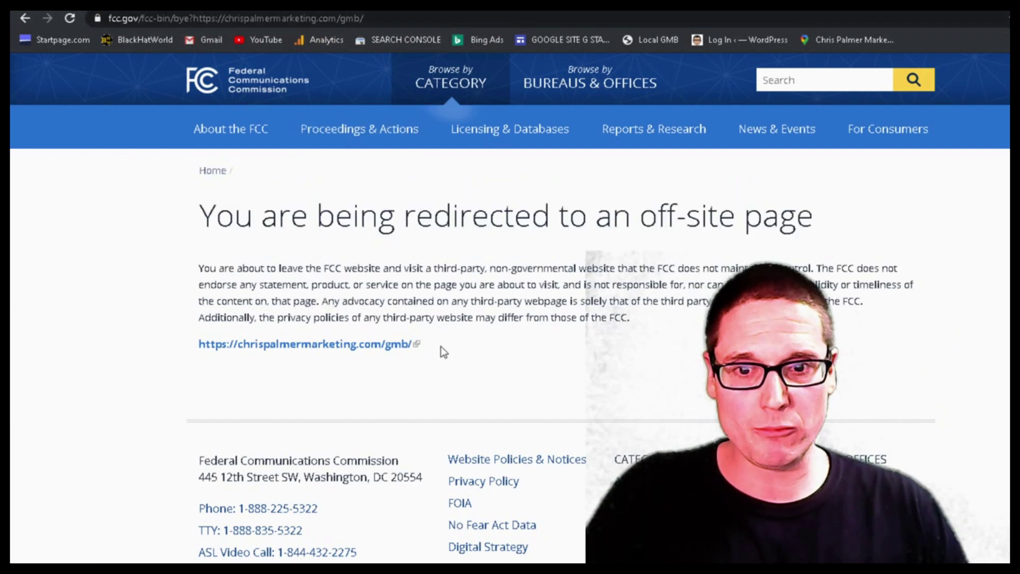
- Copy the full FCC redirect address into the empty Untitled document
{"action": "left_click", "coordinate": [384, 19]}
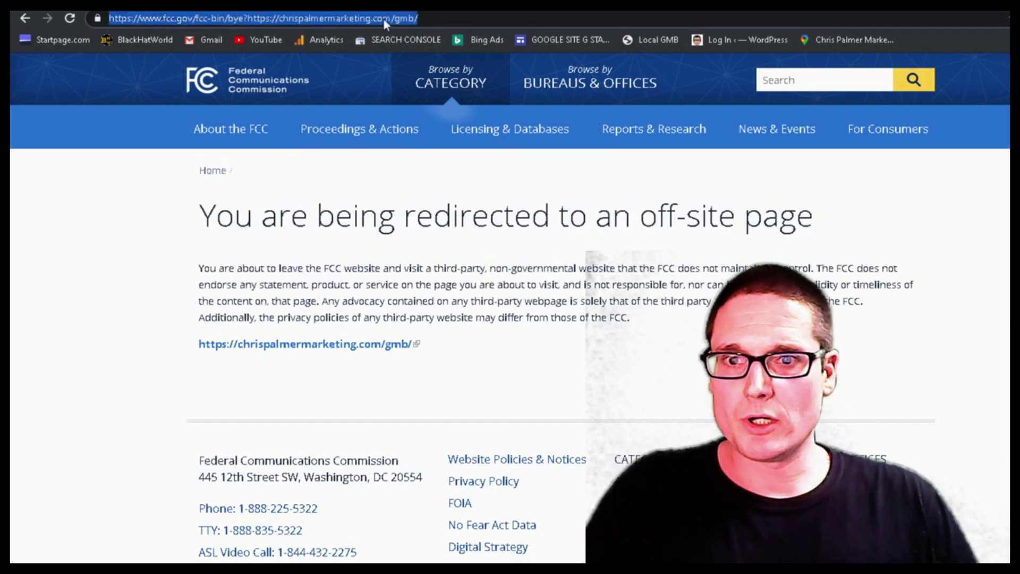
{"action": "right_click", "coordinate": [383, 19]}
{"action": "left_click", "coordinate": [469, 92]}
{"action": "key", "text": "ctrl+Tab"}
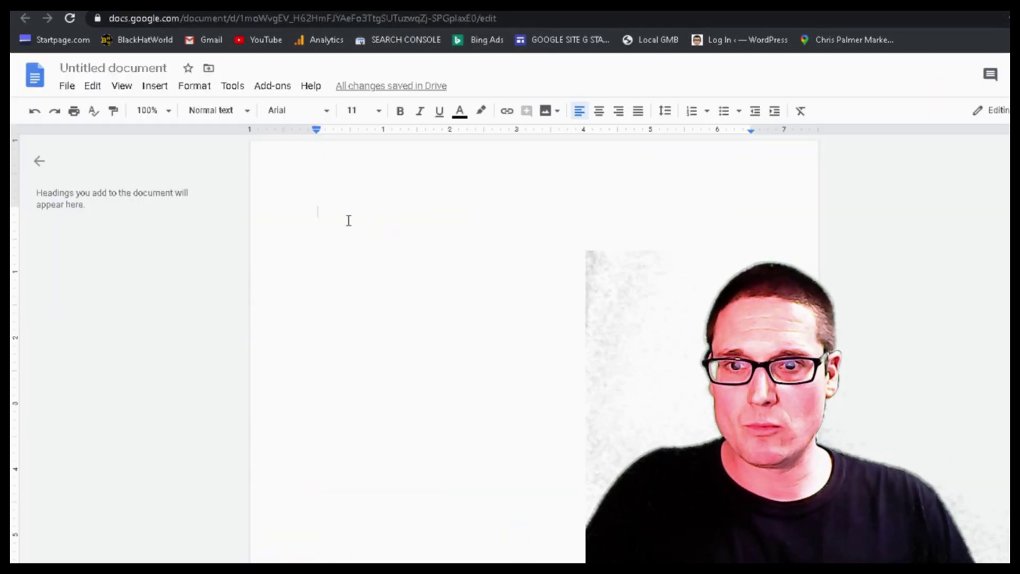
{"action": "key", "text": "ctrl+v"}
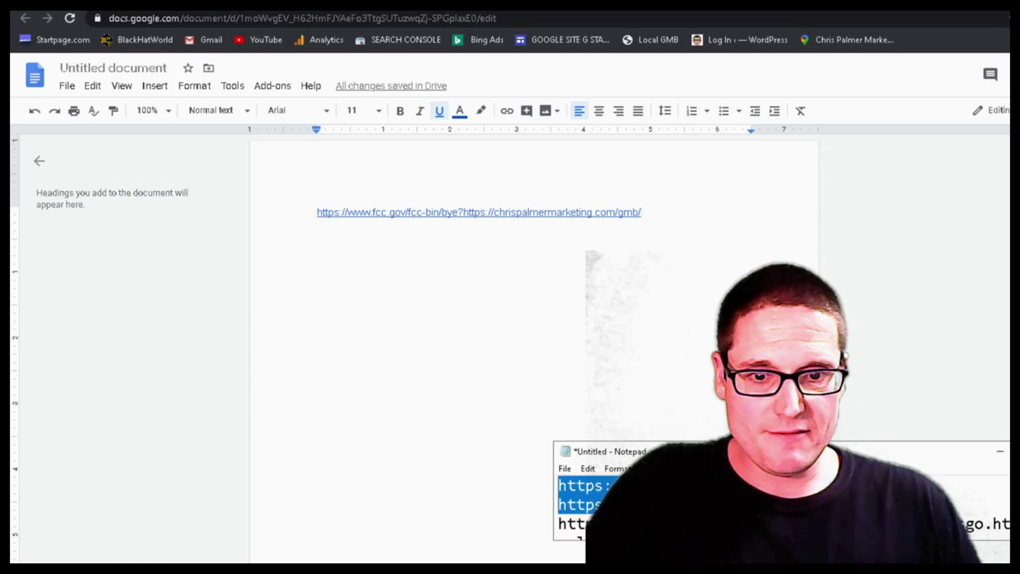
{"action": "key", "text": "ctrl+shift+Tab"}
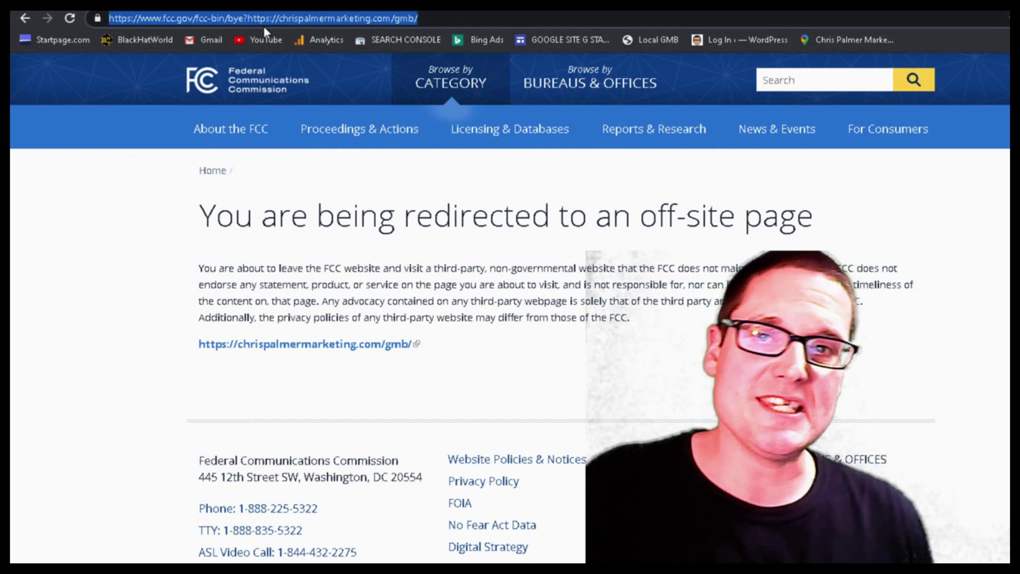
{"action": "right_click", "coordinate": [264, 22]}
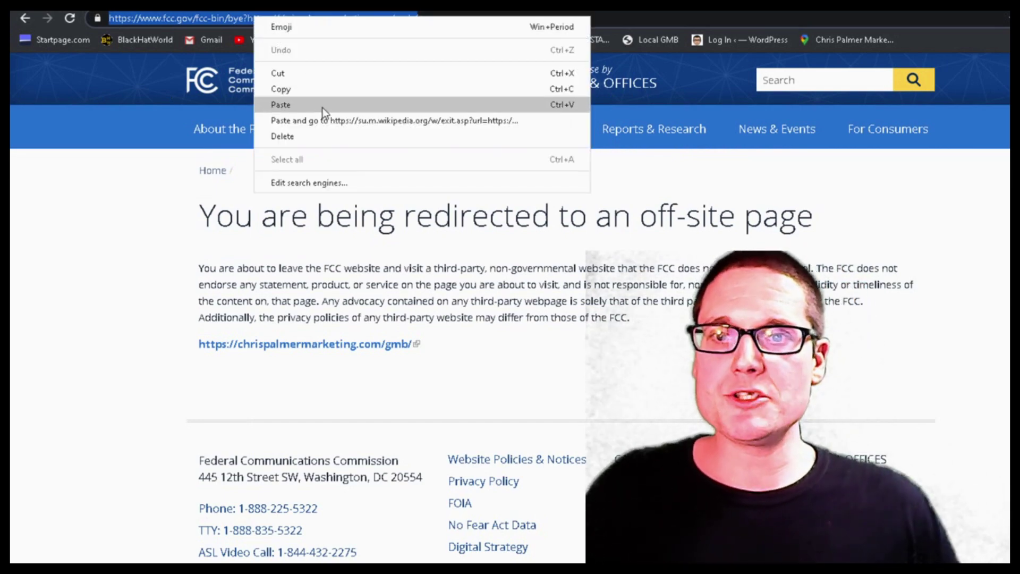
{"action": "left_click", "coordinate": [308, 104]}
{"action": "mouse_move", "coordinate": [320, 137]}
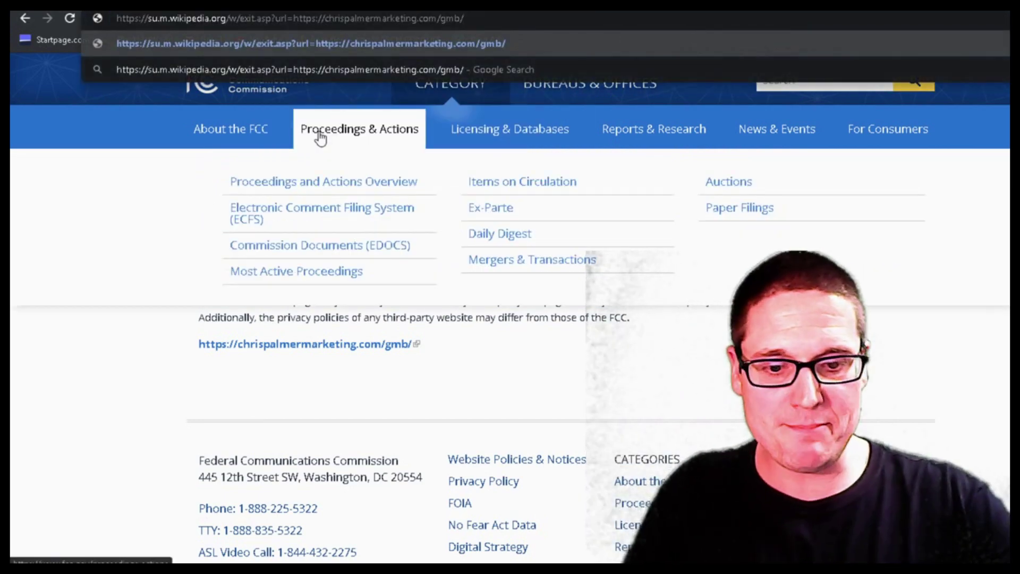
{"action": "key", "text": "Return"}
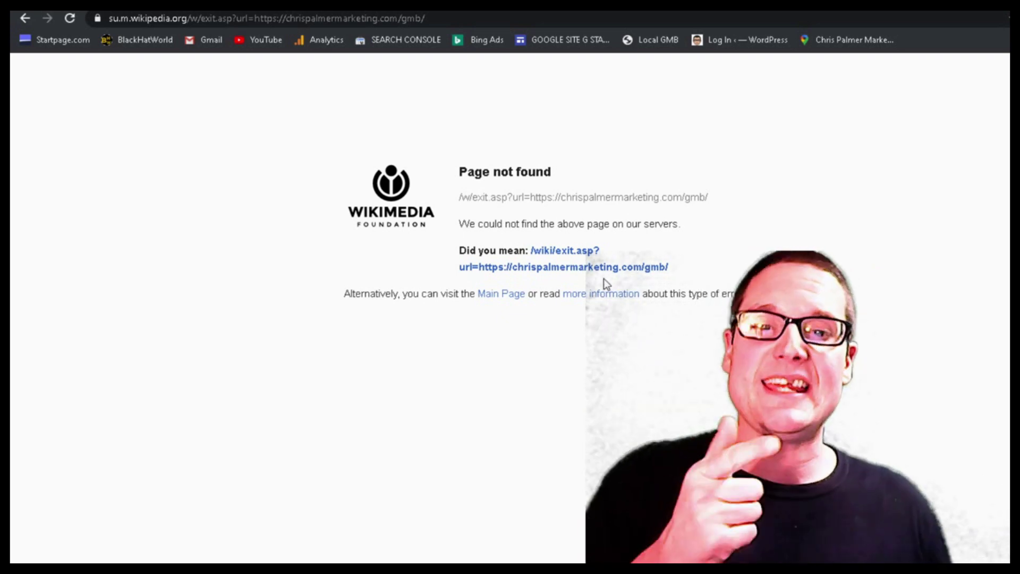
- Check the suggested /wiki/exit.asp link on the Wikimedia error page and go back to that page
{"action": "left_click", "coordinate": [576, 271]}
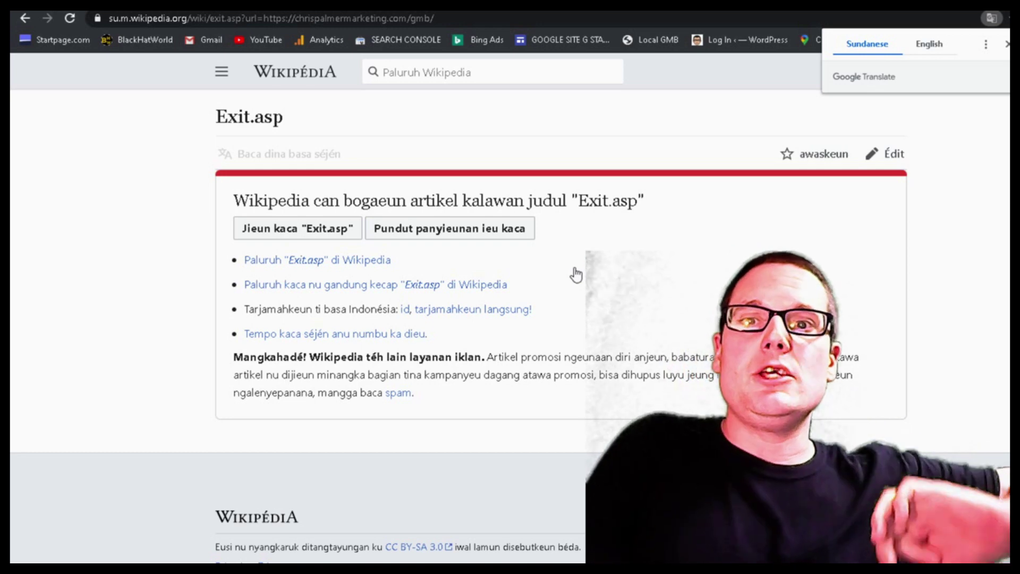
{"action": "left_click", "coordinate": [465, 22]}
{"action": "left_click", "coordinate": [465, 23]}
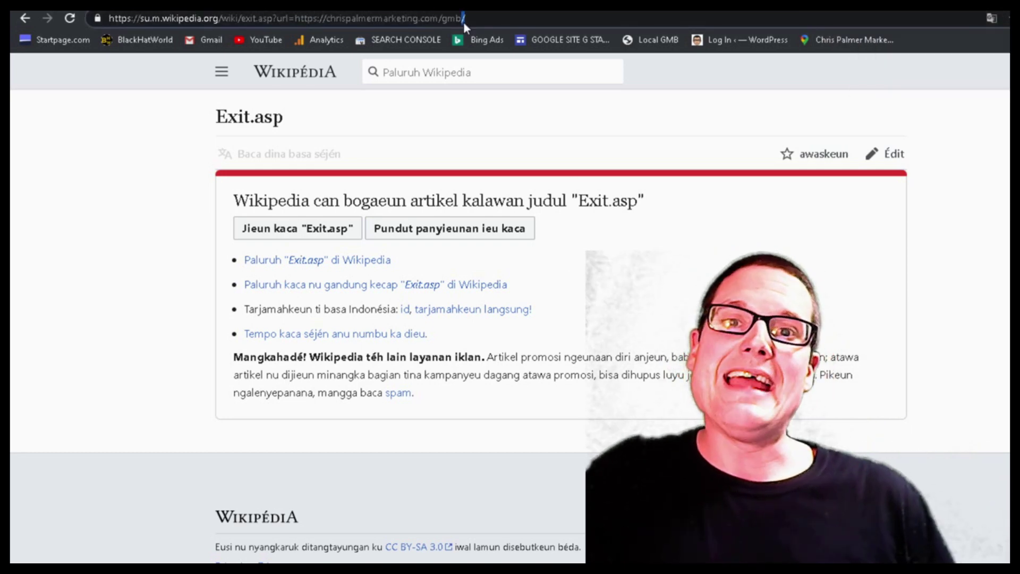
{"action": "left_click", "coordinate": [30, 18]}
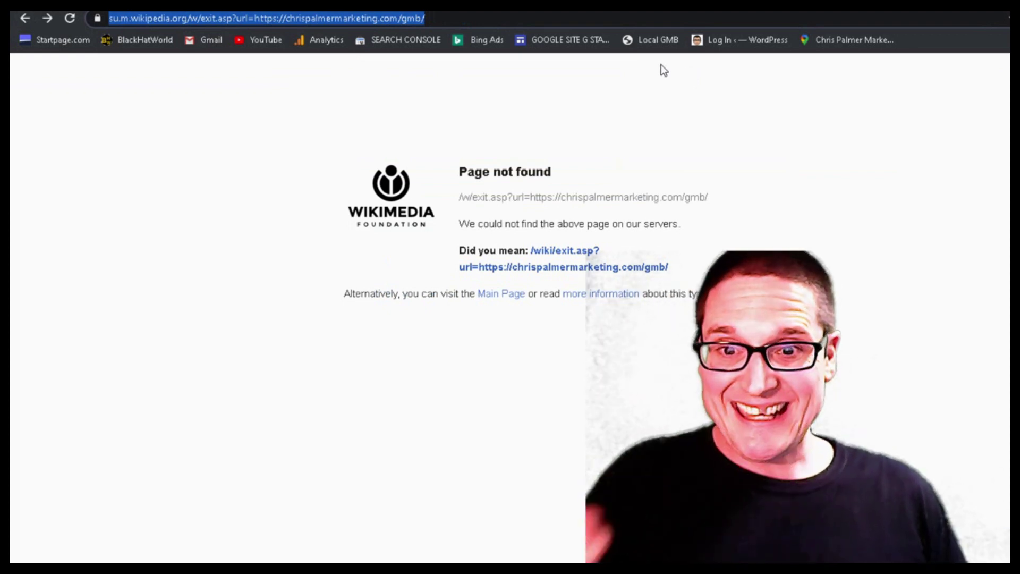
{"action": "left_click", "coordinate": [722, 271]}
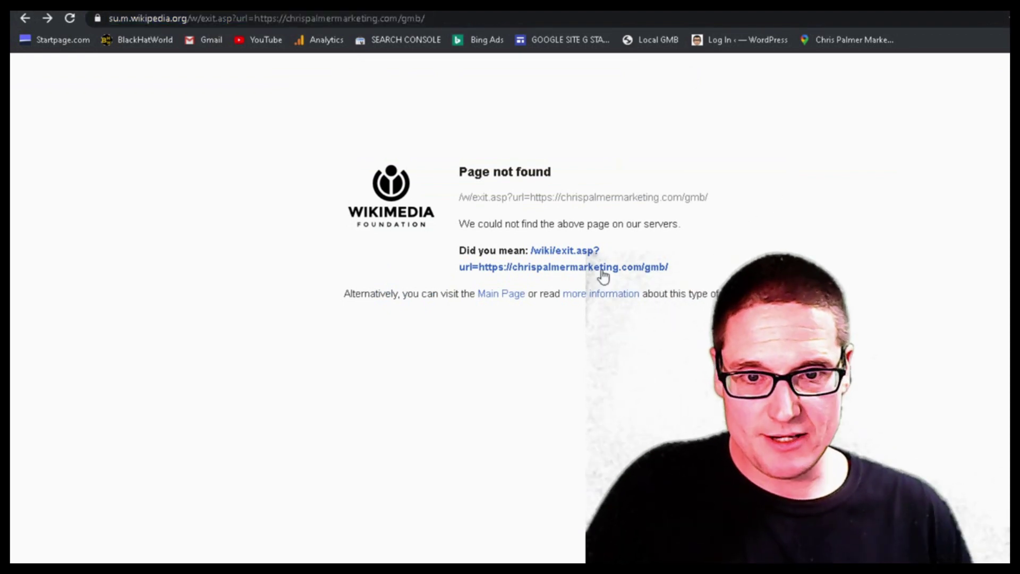
{"action": "left_click", "coordinate": [557, 276]}
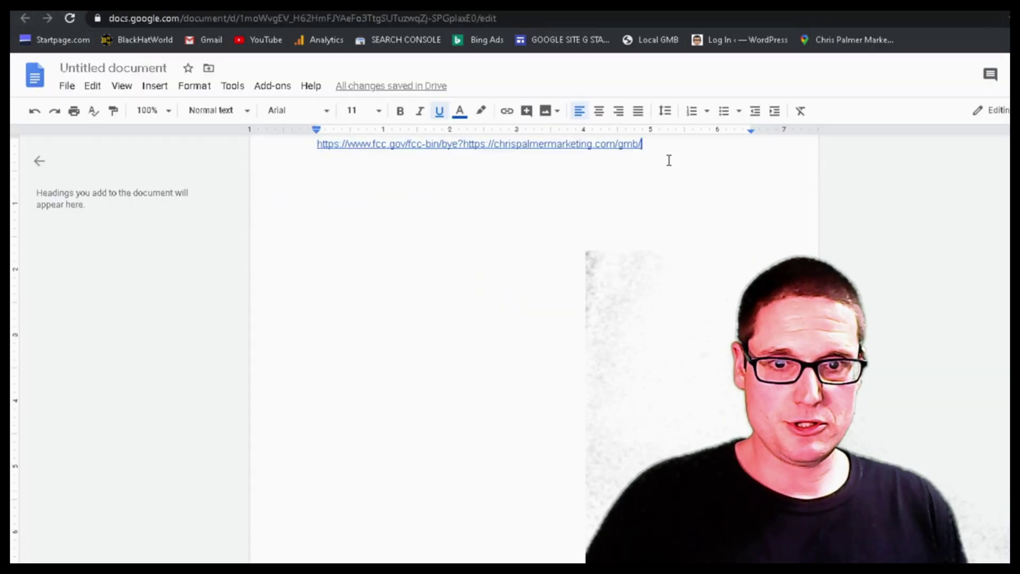
{"action": "key", "text": "Return"}
{"action": "type", "text": "https://su.m.wikipedia.org/w/exit.asp?url=https://chrispalmermarketing.com/gmb/"}
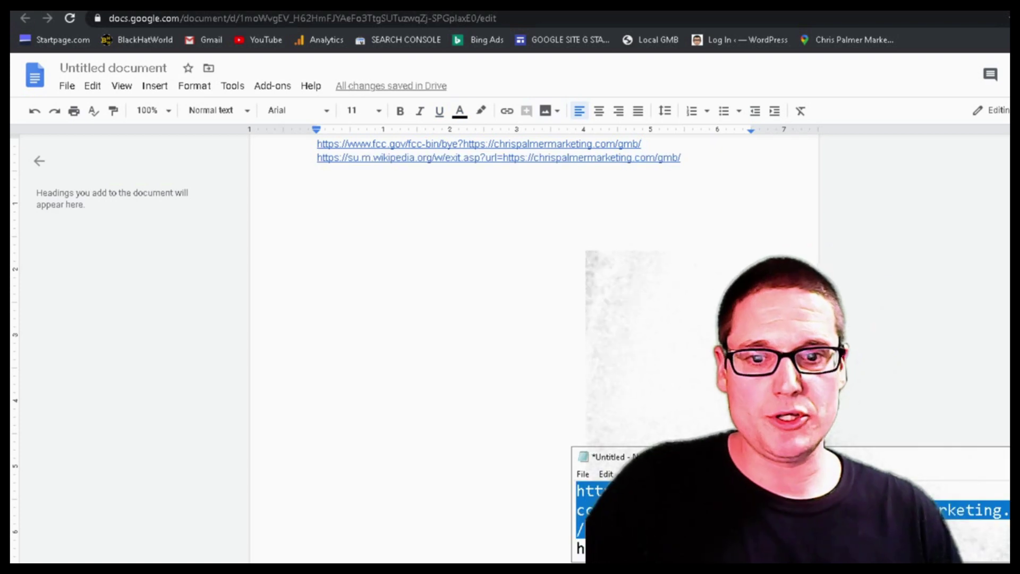
- Copy the IBM redirect link from the Notepad list and load it in the browser
{"action": "right_click", "coordinate": [637, 497]}
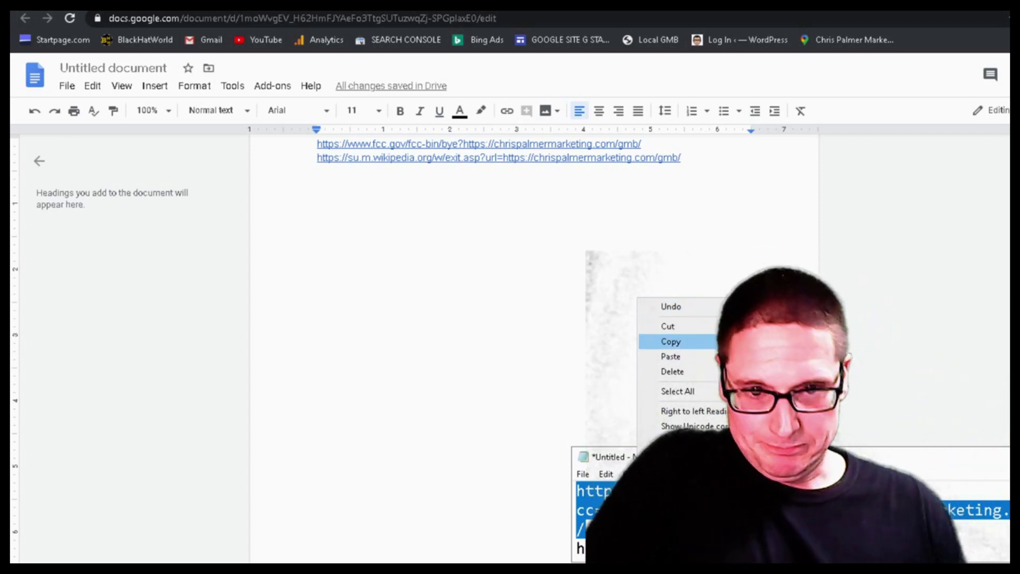
{"action": "left_click", "coordinate": [686, 341]}
{"action": "left_click", "coordinate": [266, 571]}
{"action": "left_click", "coordinate": [329, 474]}
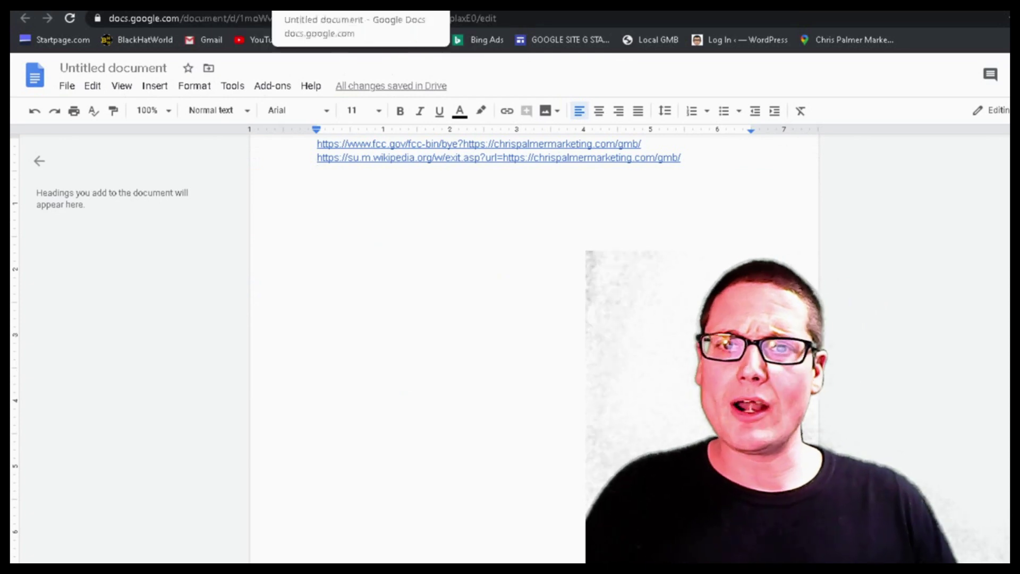
{"action": "left_click", "coordinate": [378, 4]}
{"action": "left_click", "coordinate": [451, 4]}
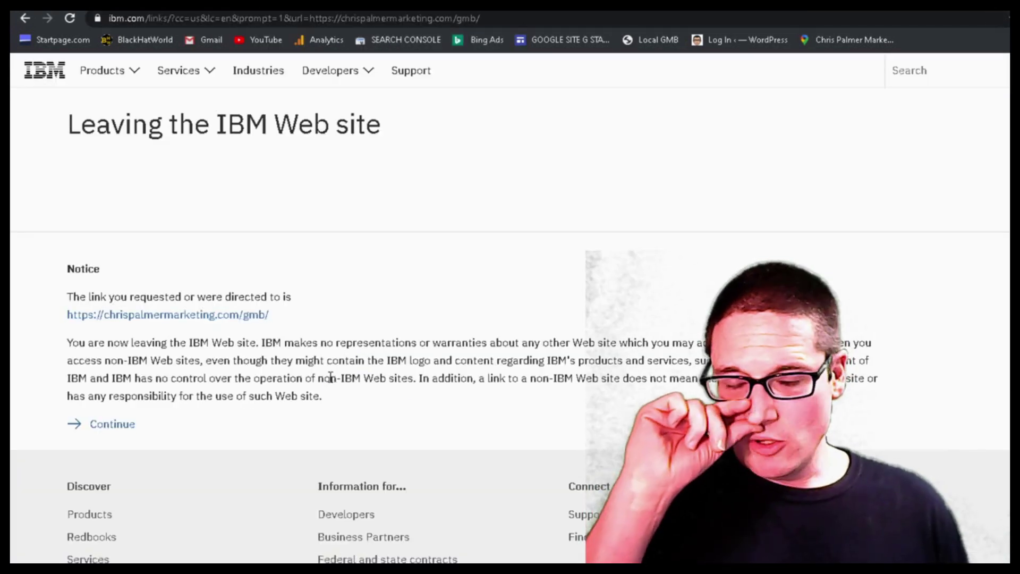
- Copy the IBM redirect address from the browser and paste it below the Wikipedia link in the document
{"action": "left_click", "coordinate": [240, 18]}
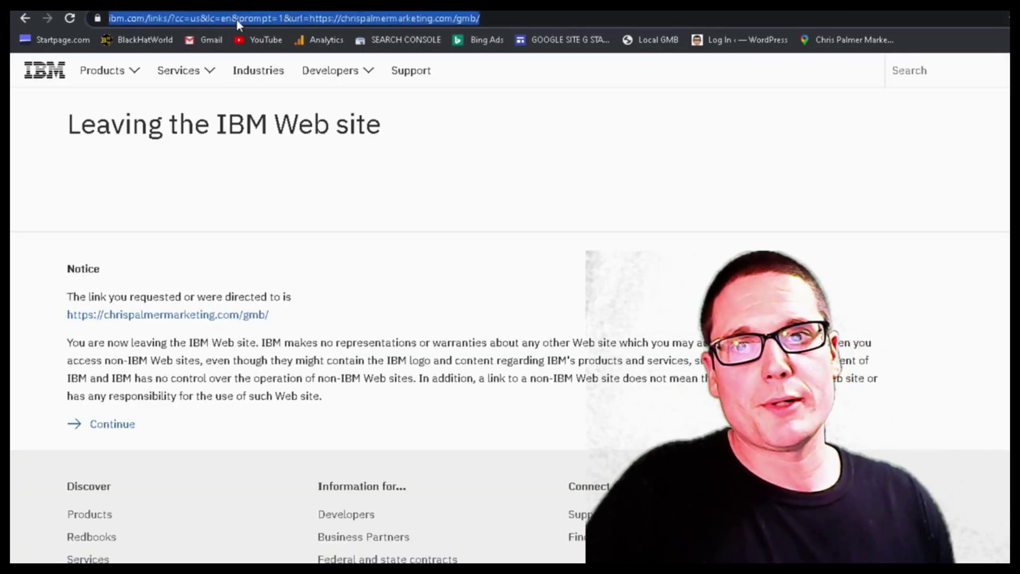
{"action": "right_click", "coordinate": [235, 18]}
{"action": "left_click", "coordinate": [302, 94]}
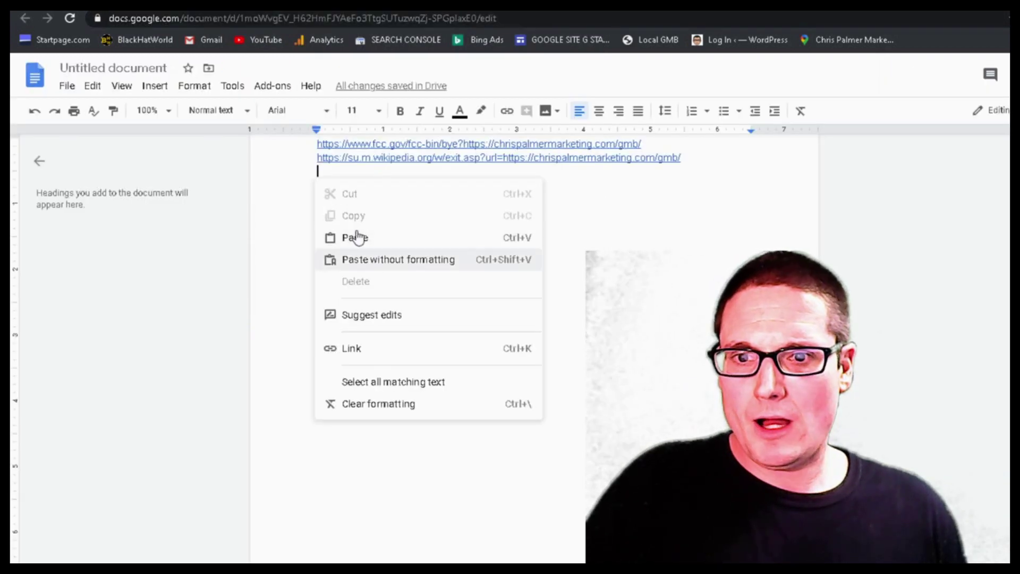
{"action": "left_click", "coordinate": [355, 239]}
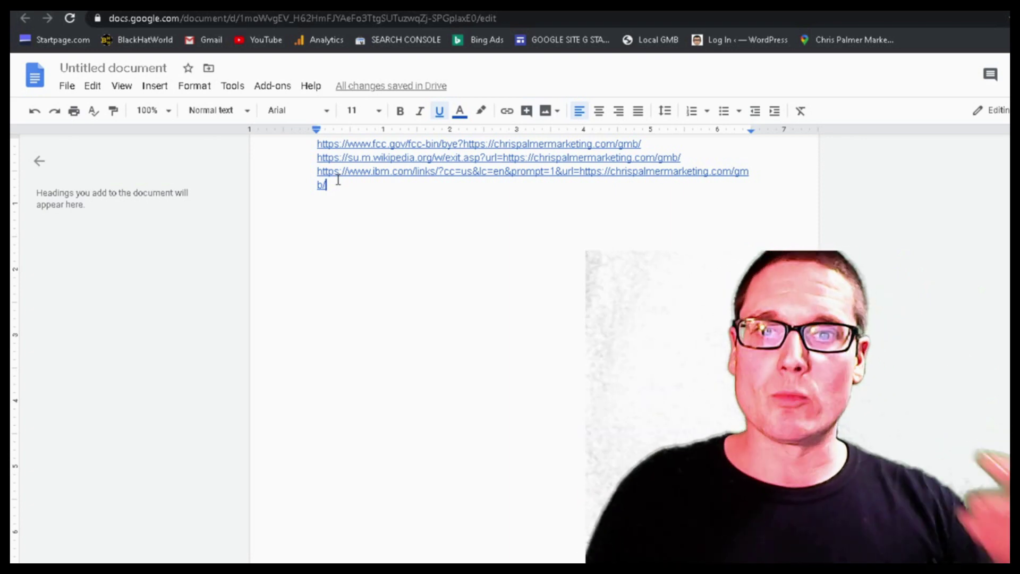
- Copy the onlinemanuals.txdot.gov/help/urlstatusgo.html redirect link from the Notepad list and load it in place of the IBM page
{"action": "scroll", "coordinate": [413, 206], "scroll_direction": "up", "scroll_amount": 2}
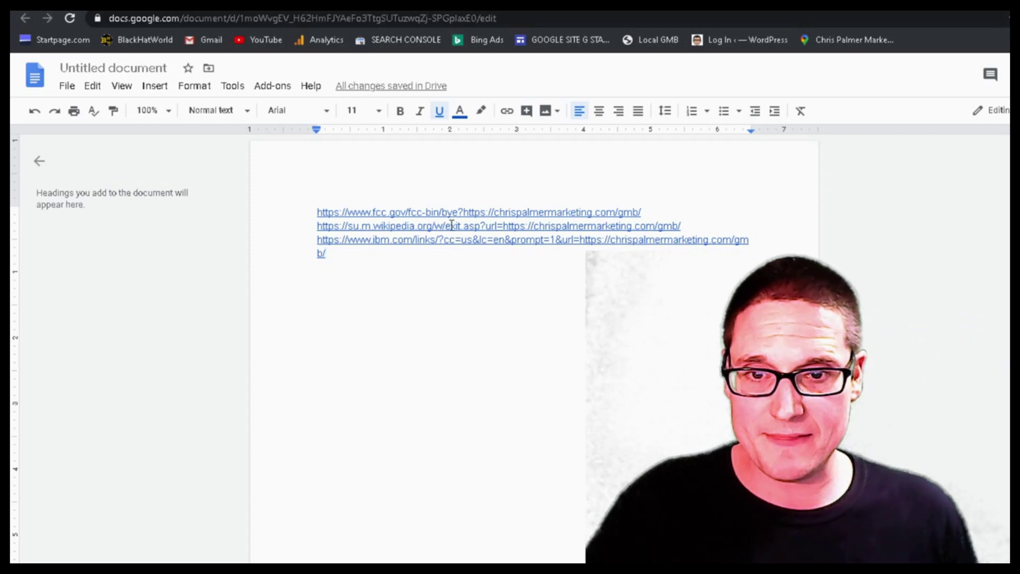
{"action": "left_click_drag", "start_coordinate": [465, 228], "coordinate": [703, 235]}
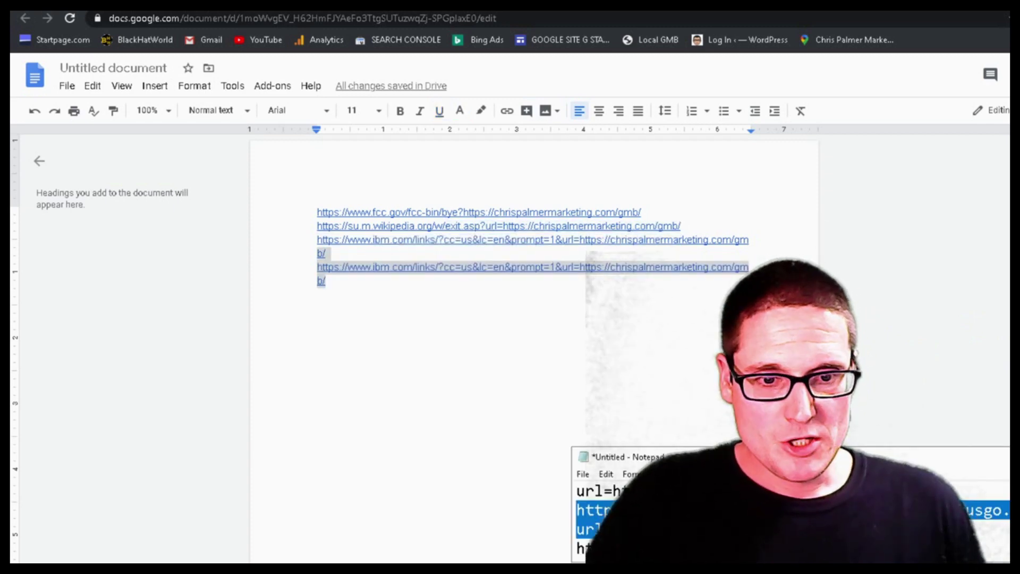
{"action": "right_click", "coordinate": [845, 510]}
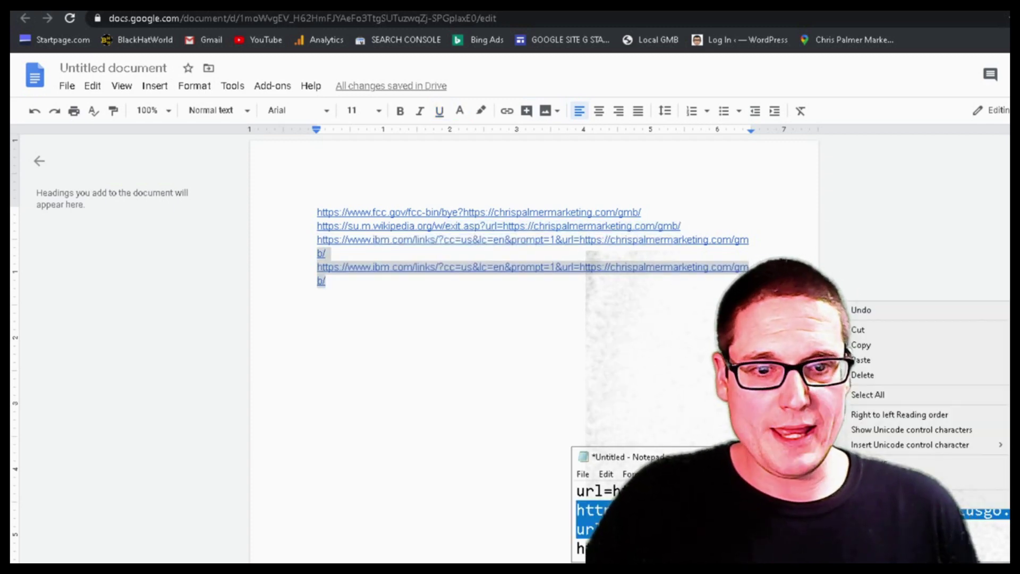
{"action": "left_click", "coordinate": [911, 348]}
{"action": "left_click", "coordinate": [353, 17]}
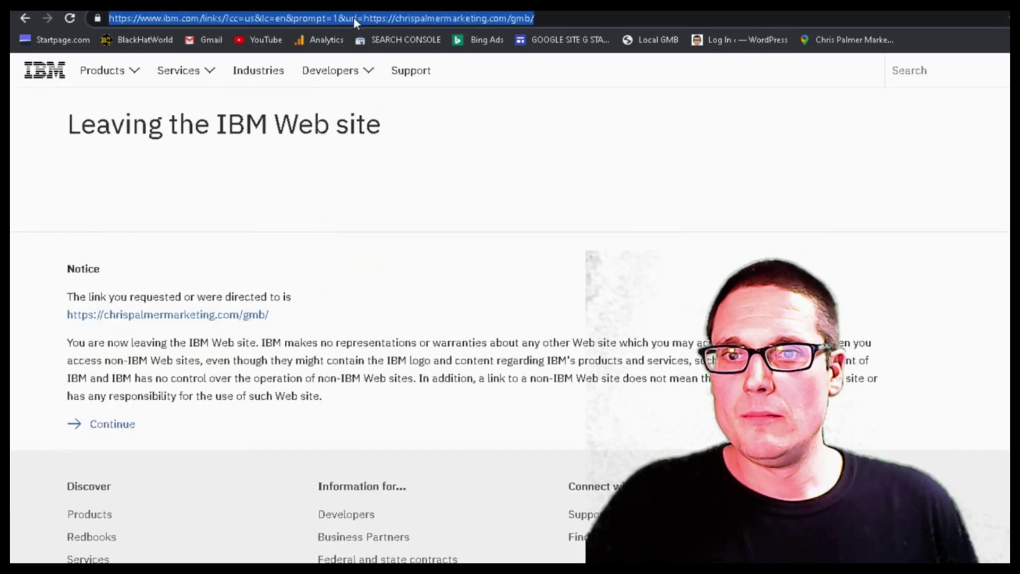
{"action": "right_click", "coordinate": [352, 17]}
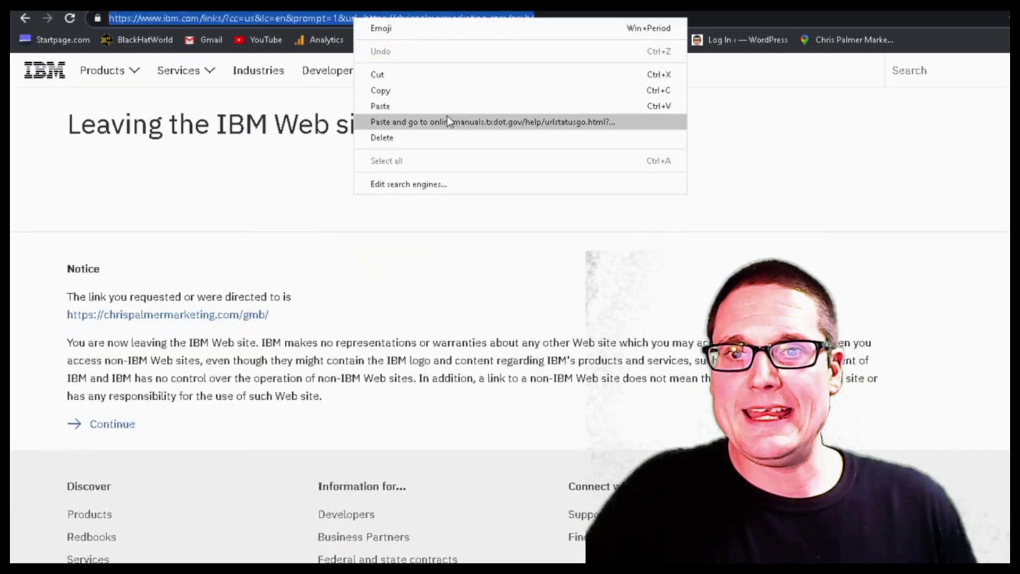
{"action": "left_click", "coordinate": [444, 119]}
{"action": "key", "text": "Return"}
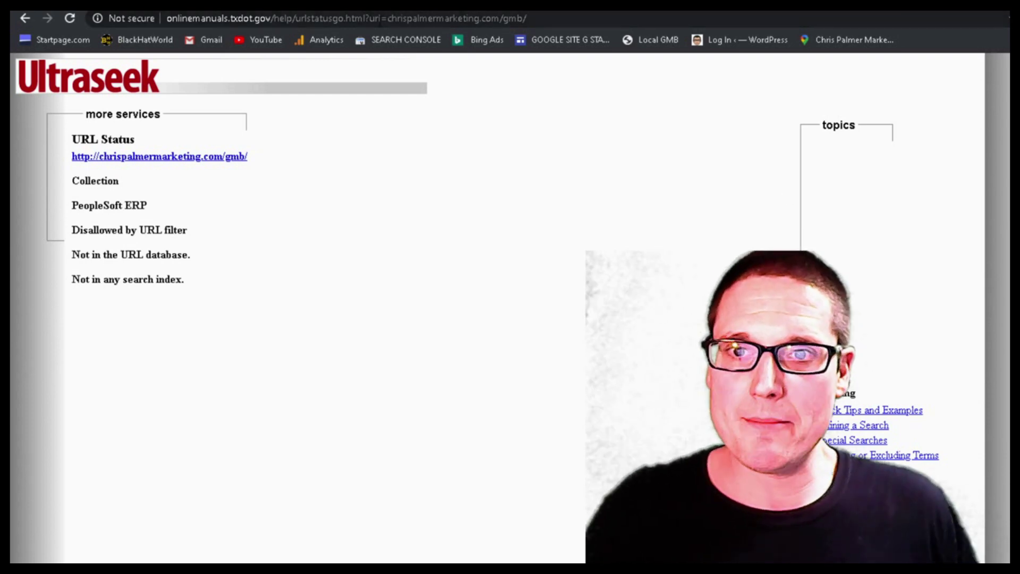
{"action": "left_click", "coordinate": [373, 21]}
{"action": "type", "text": "https://"}
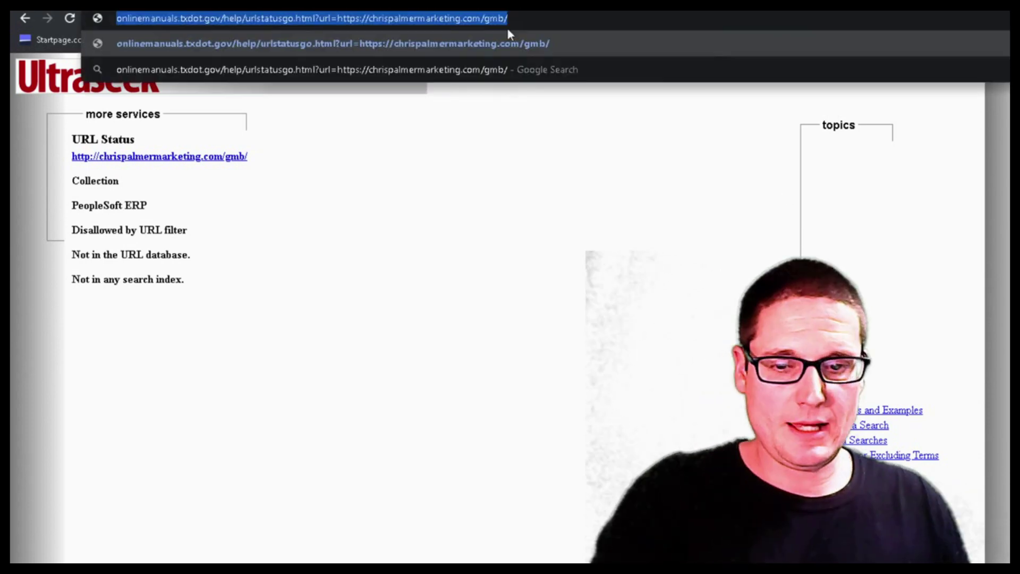
{"action": "key", "text": "Return"}
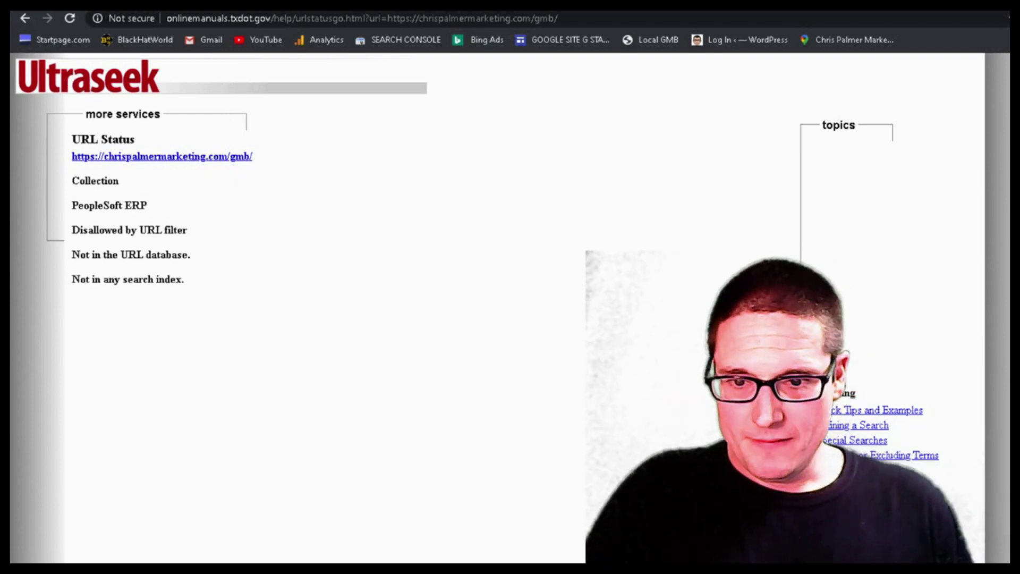
{"action": "key", "text": "alt+Tab"}
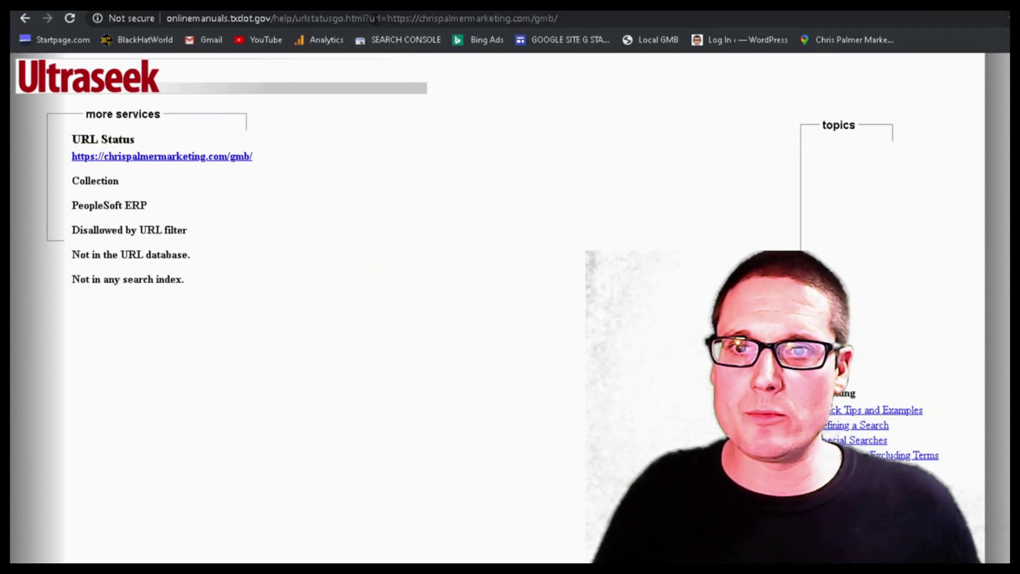
{"action": "left_click", "coordinate": [344, 20]}
{"action": "left_click", "coordinate": [322, 19]}
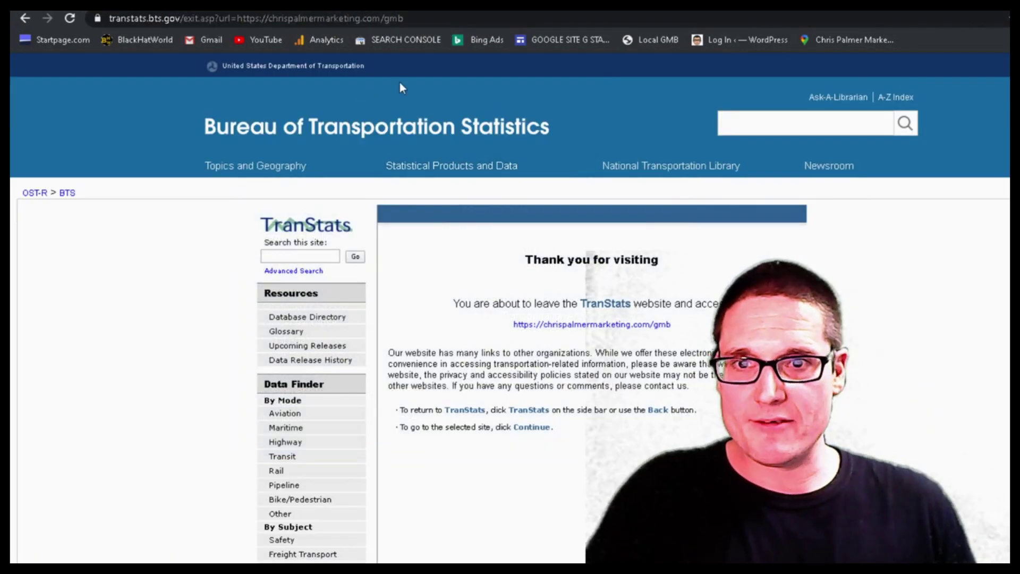
- Copy the transtats.bts.gov redirect address from the browser and paste it below the TxDOT link in the document
{"action": "left_click", "coordinate": [429, 21]}
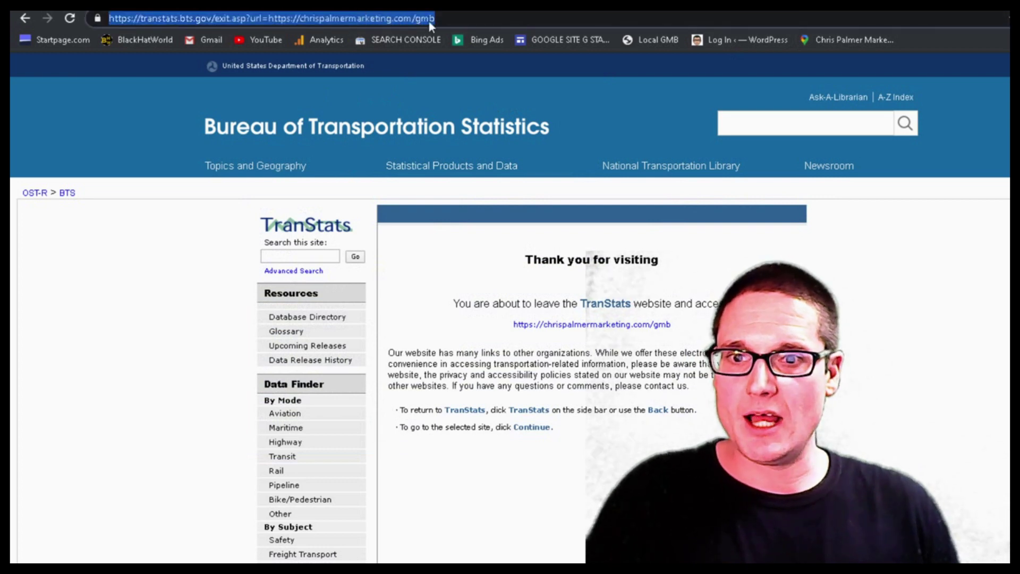
{"action": "right_click", "coordinate": [429, 20]}
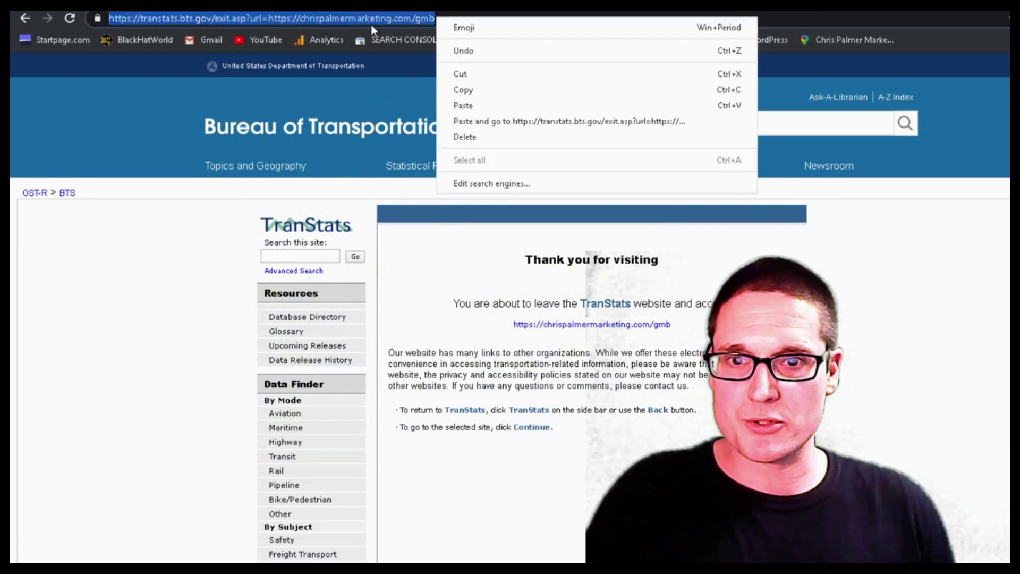
{"action": "left_click", "coordinate": [531, 89]}
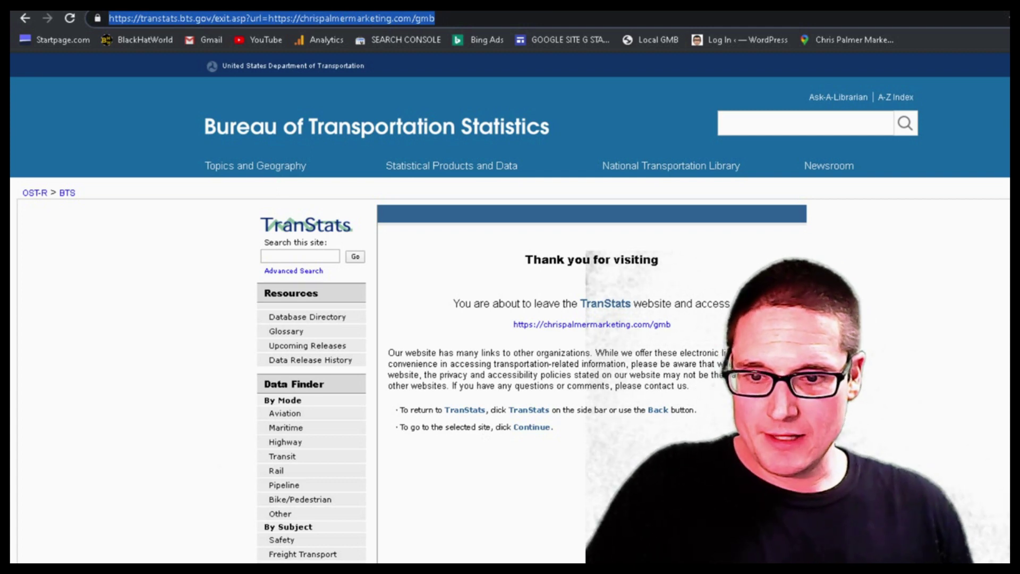
{"action": "left_click", "coordinate": [302, 494]}
{"action": "left_click", "coordinate": [255, 4]}
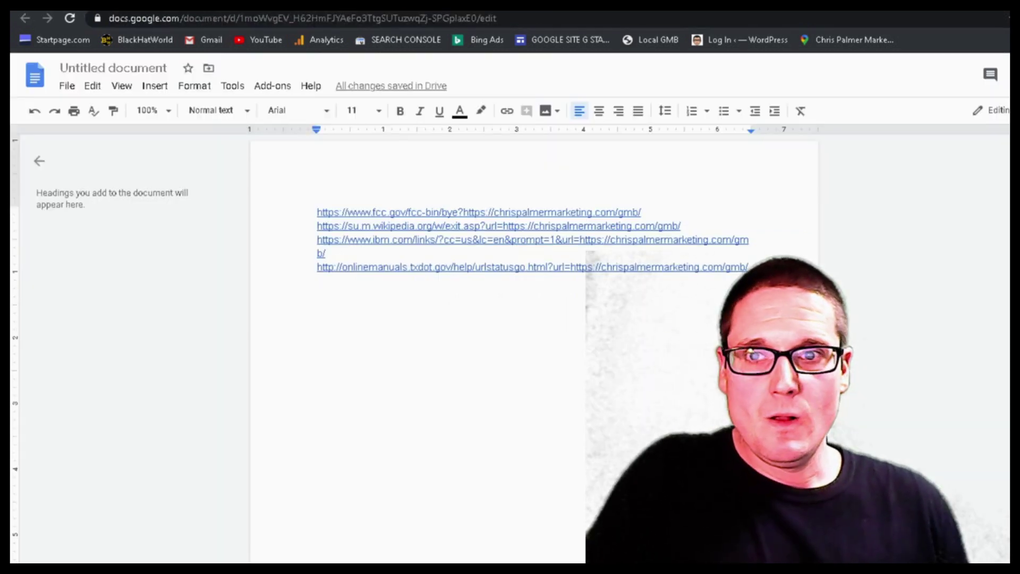
{"action": "right_click", "coordinate": [321, 282]}
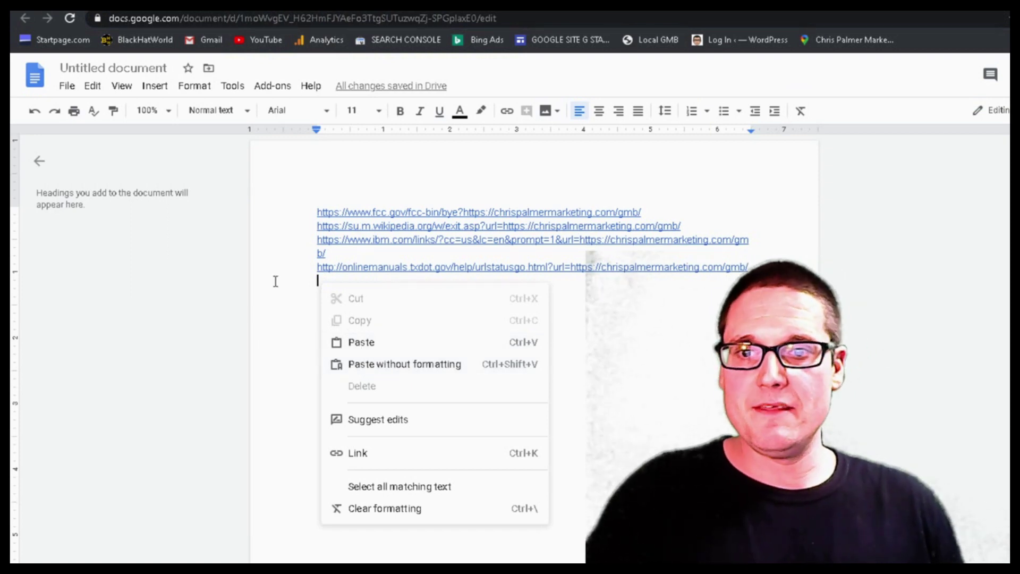
{"action": "left_click", "coordinate": [292, 290]}
{"action": "key", "text": "ctrl+v"}
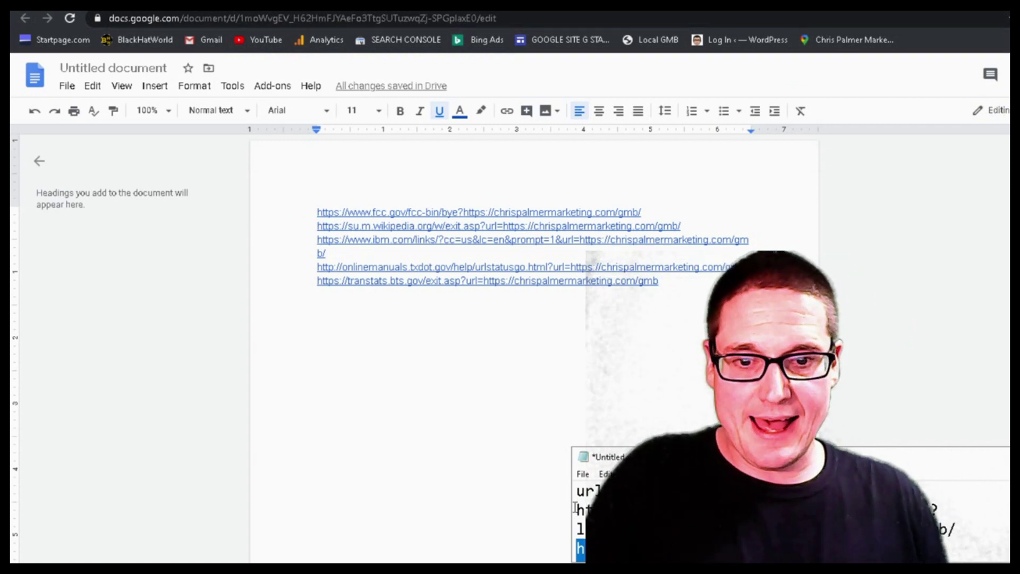
- Copy the pandora.nla.gov.au/external.html redirect link from the Notepad list and load it in the browser
{"action": "left_click_drag", "start_coordinate": [578, 509], "coordinate": [787, 530]}
{"action": "right_click", "coordinate": [835, 327]}
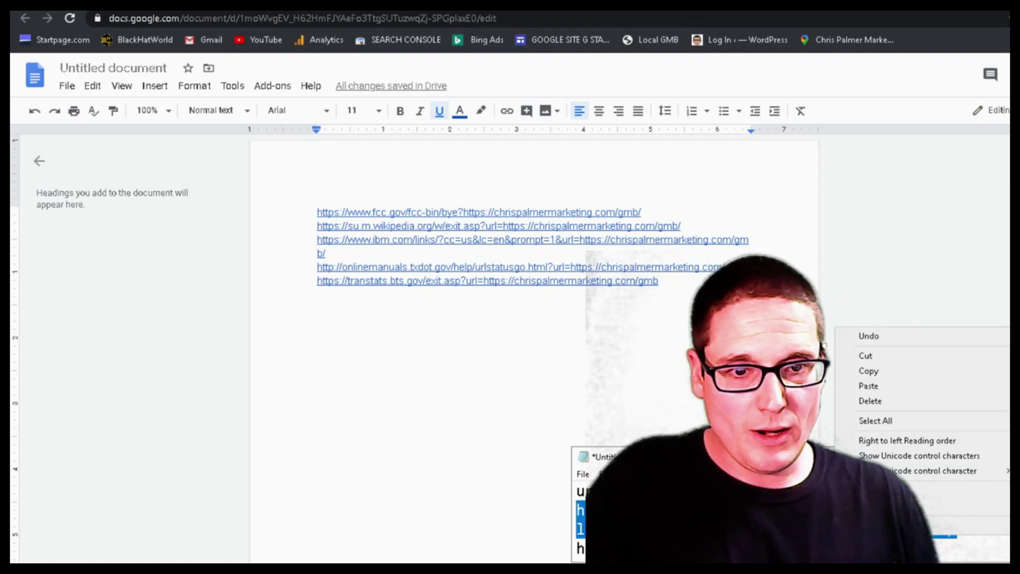
{"action": "left_click", "coordinate": [871, 371]}
{"action": "left_click", "coordinate": [678, 294]}
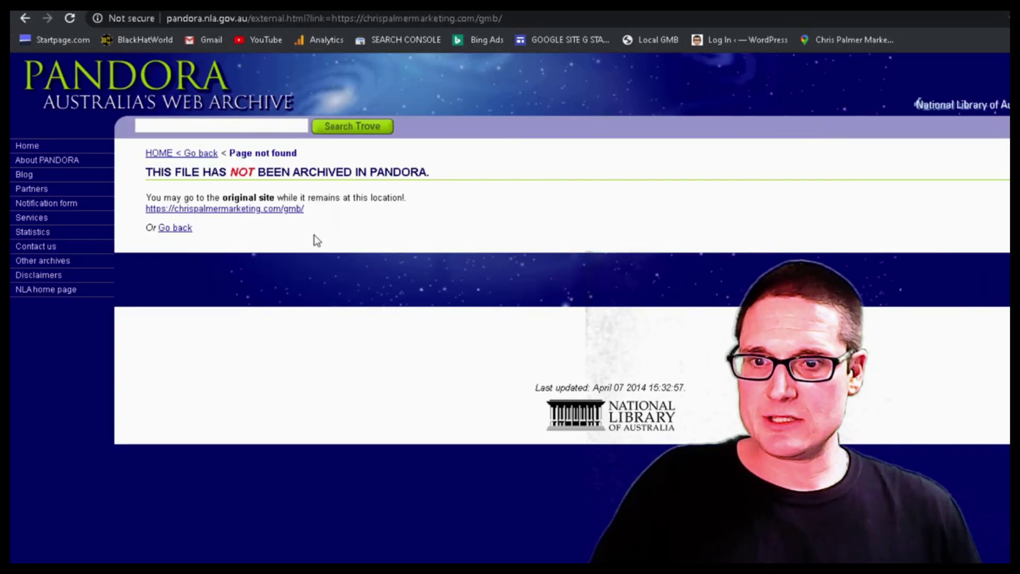
- Open the chrispalmermarketing.com/gmb/ link on the Pandora page in a new tab, check the target page and close it
{"action": "right_click", "coordinate": [196, 210]}
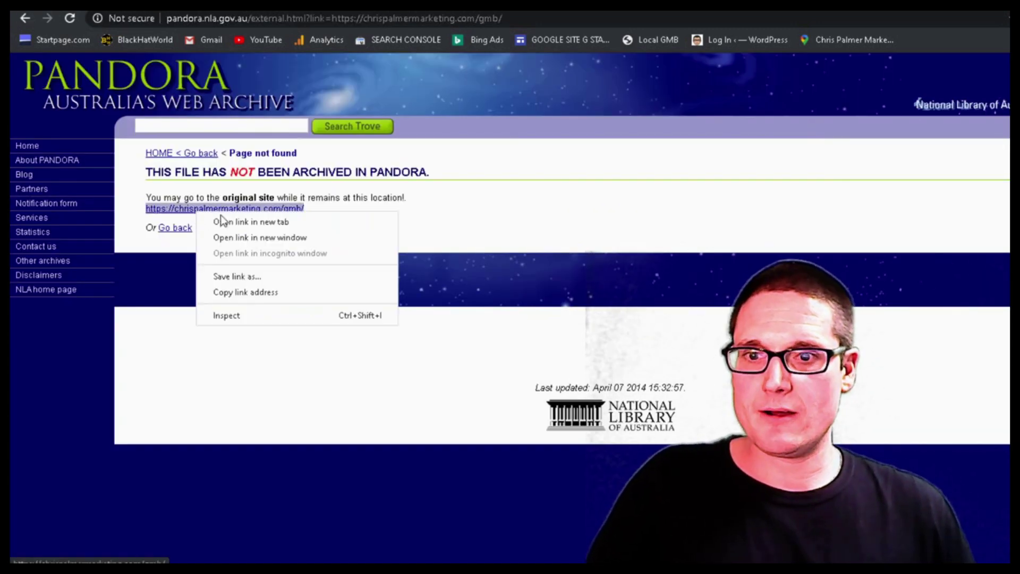
{"action": "left_click", "coordinate": [235, 222]}
{"action": "left_click", "coordinate": [765, 5]}
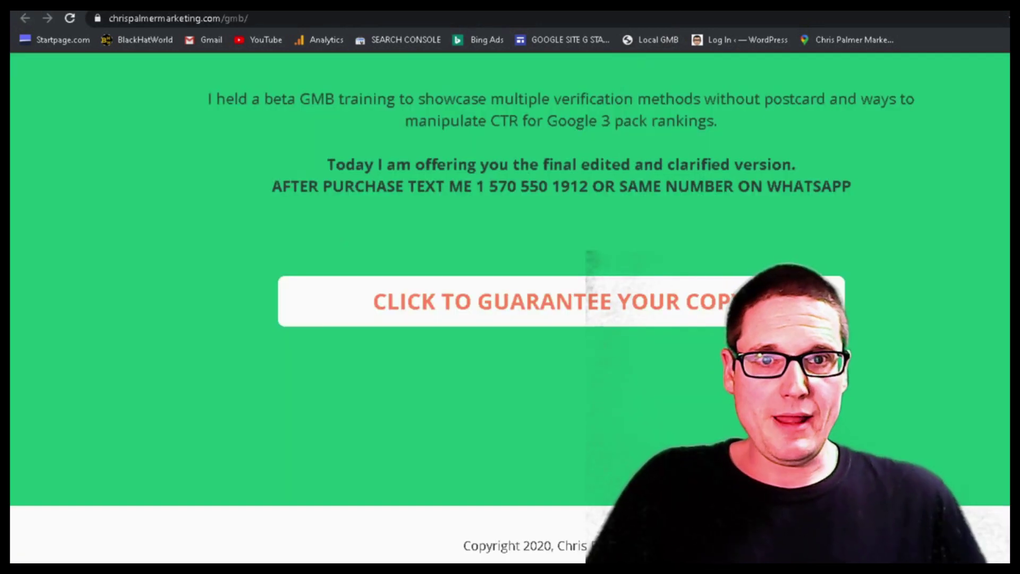
{"action": "left_click", "coordinate": [861, 6]}
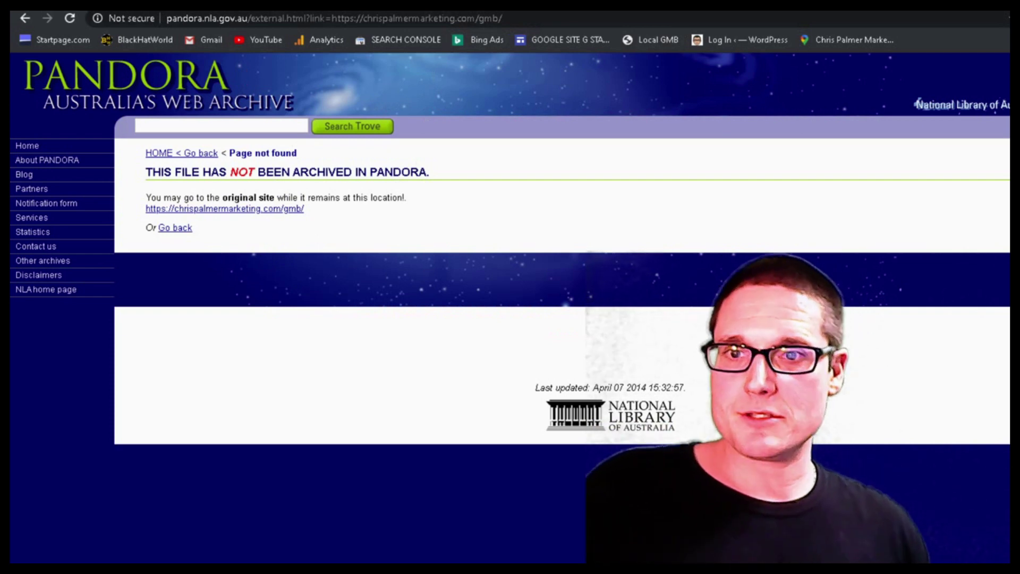
- Copy the onlinemanuals.txdot.gov/help/urlstatusgo.html redirect link from the Notepad list and load it in place of the Pandora page
{"action": "left_click", "coordinate": [478, 5]}
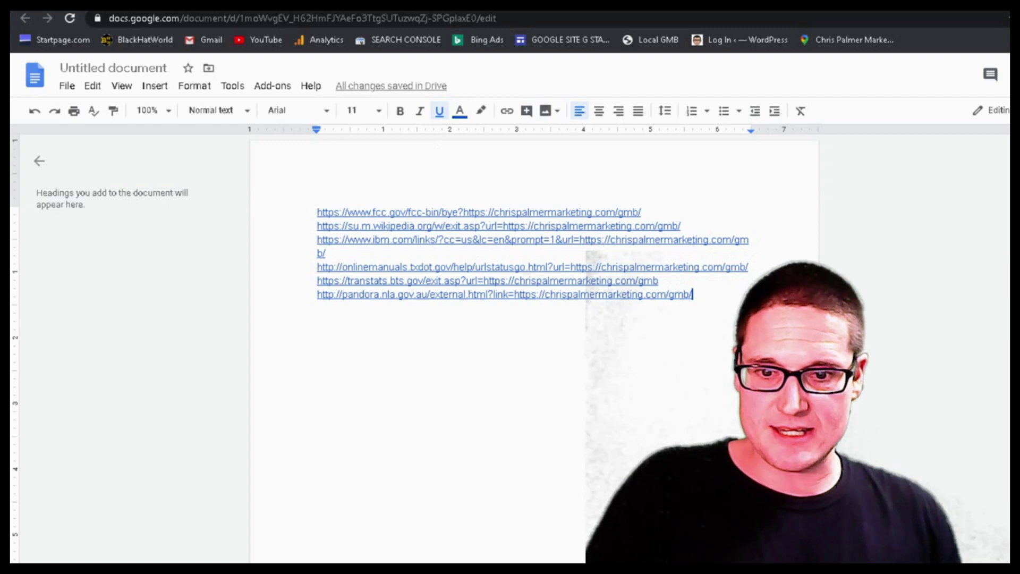
{"action": "left_click_drag", "start_coordinate": [561, 523], "coordinate": [542, 506]}
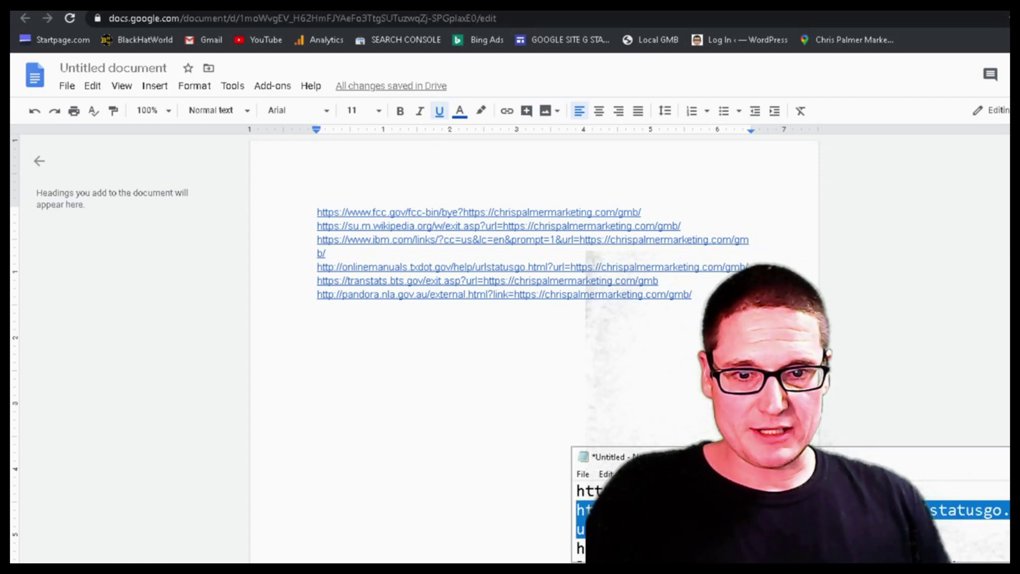
{"action": "right_click", "coordinate": [649, 510]}
{"action": "left_click", "coordinate": [668, 355]}
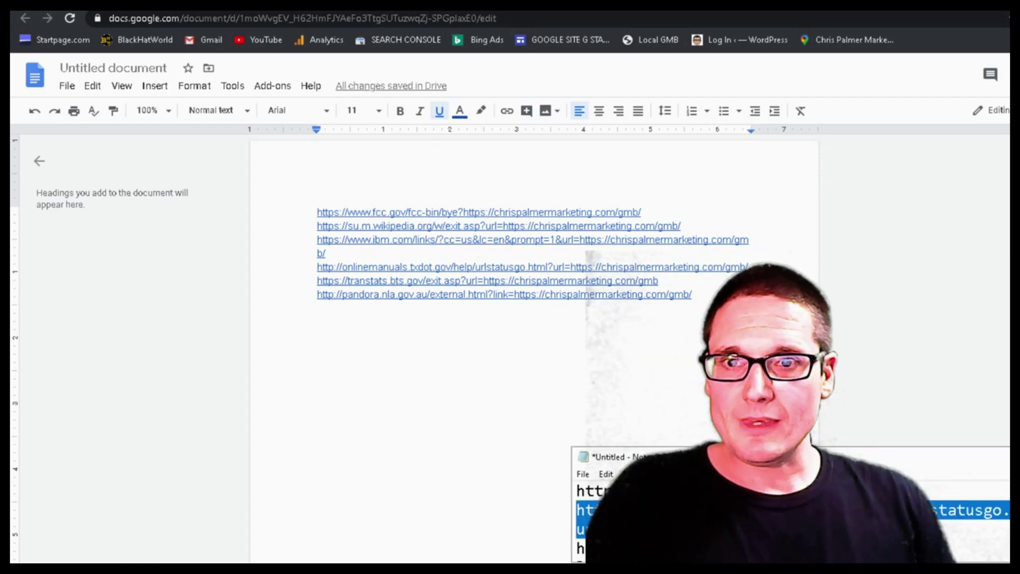
{"action": "left_click", "coordinate": [340, 6]}
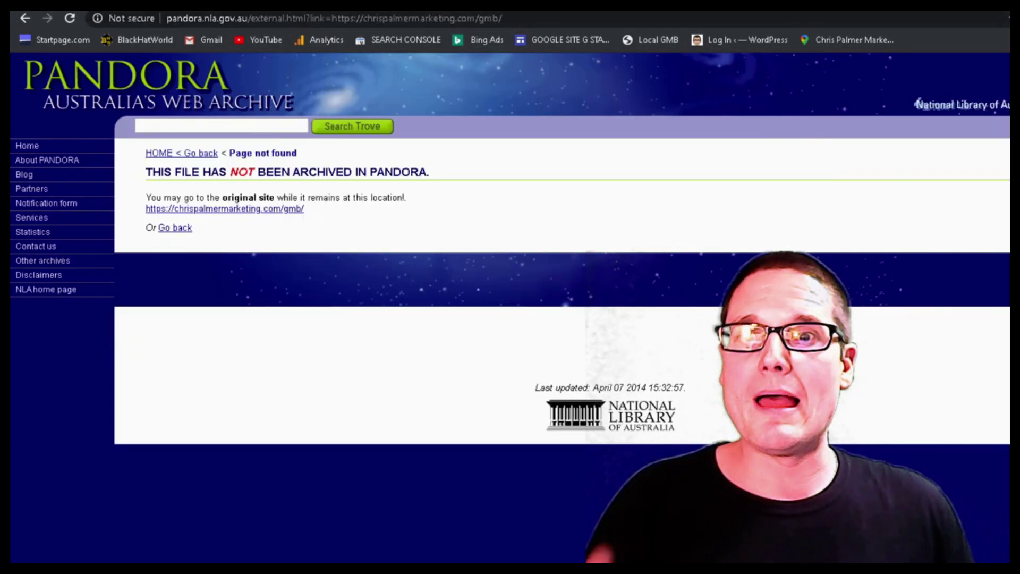
{"action": "left_click", "coordinate": [407, 20]}
{"action": "right_click", "coordinate": [407, 21]}
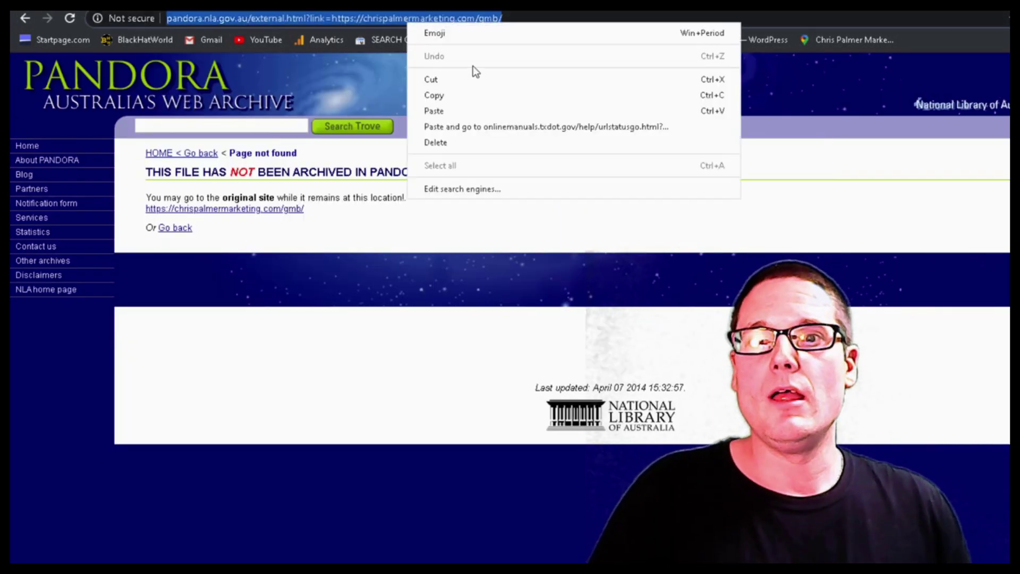
{"action": "left_click", "coordinate": [473, 108]}
{"action": "key", "text": "Return"}
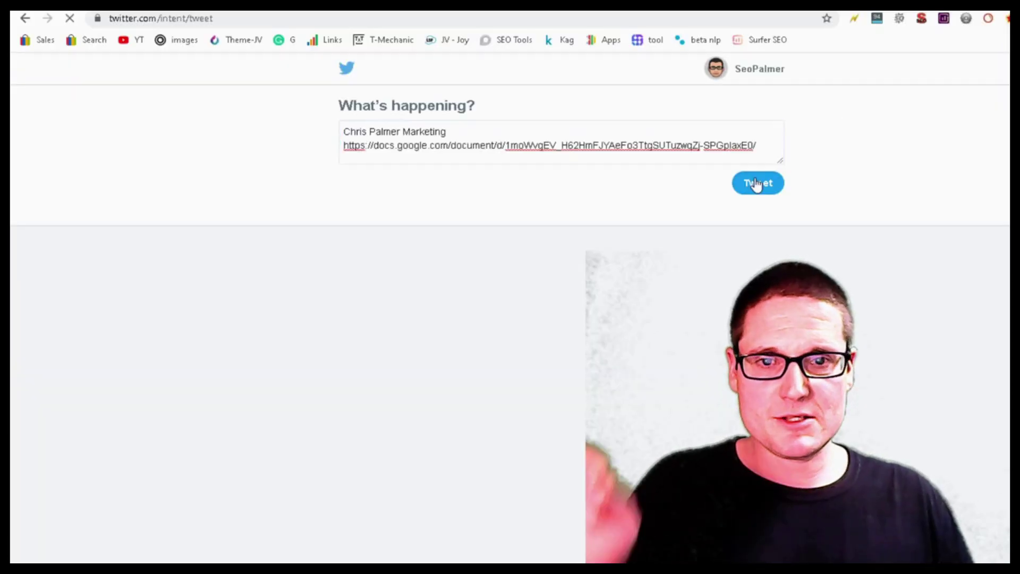
- Post the "Chris Palmer Marketing" tweet containing the Google Docs document link on Twitter
{"action": "left_click", "coordinate": [756, 184]}
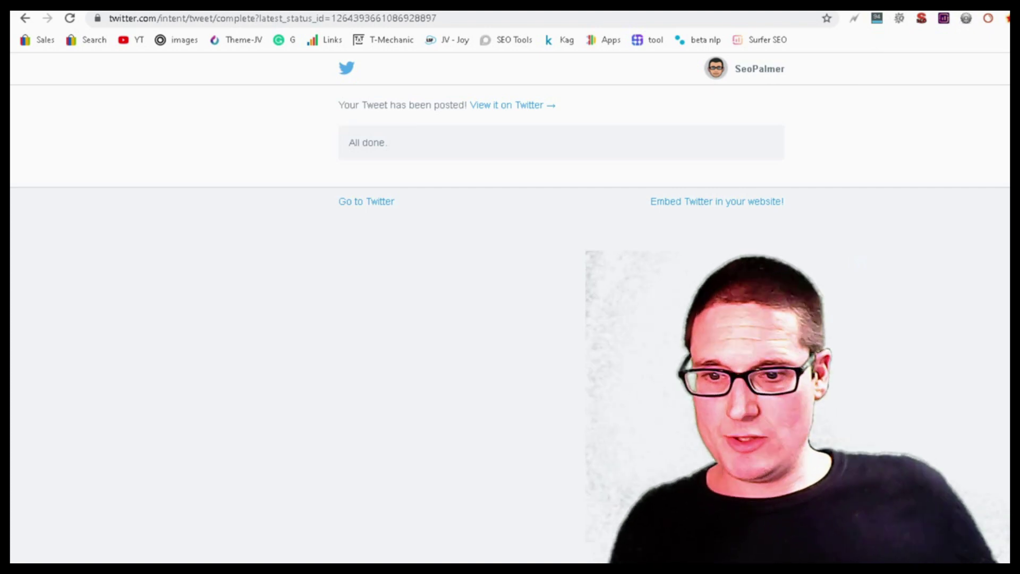
{"action": "mouse_move", "coordinate": [314, 545]}
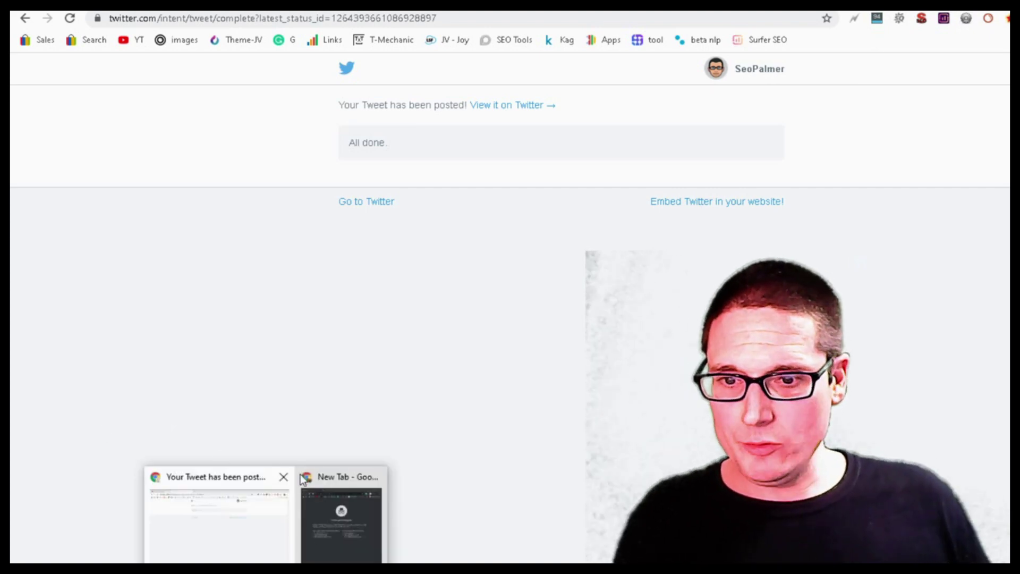
{"action": "left_click", "coordinate": [338, 484]}
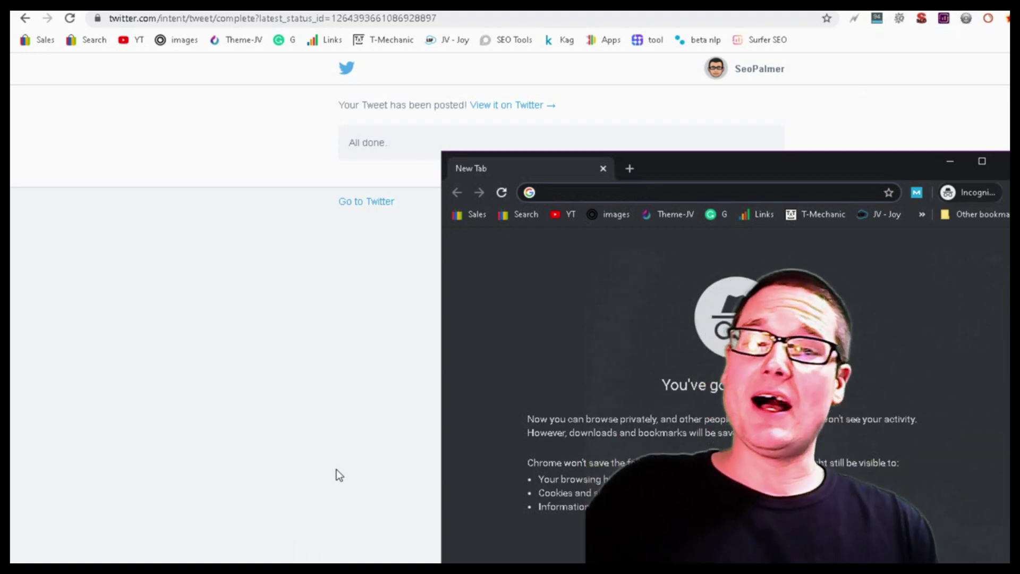
{"action": "left_click", "coordinate": [336, 469]}
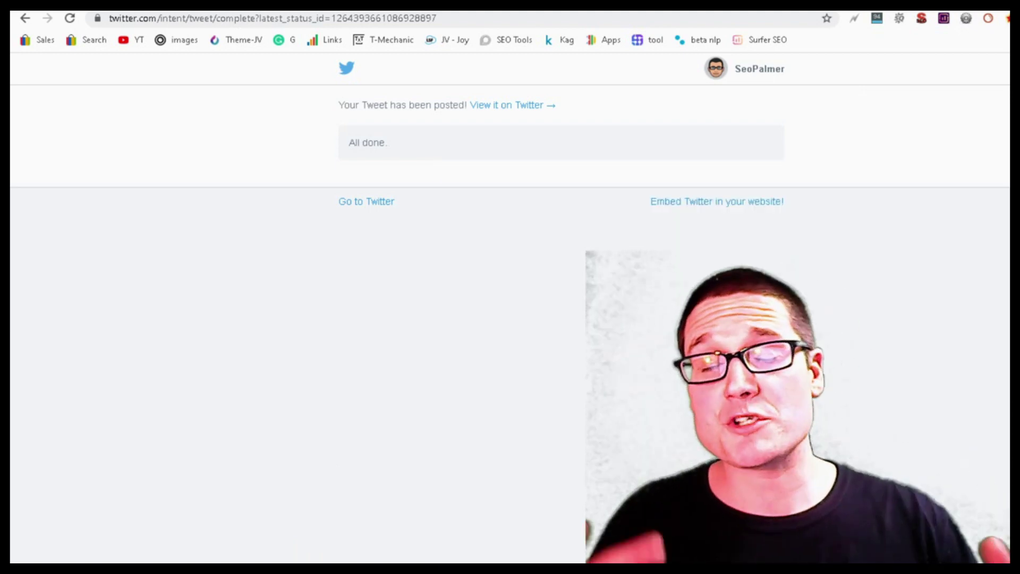